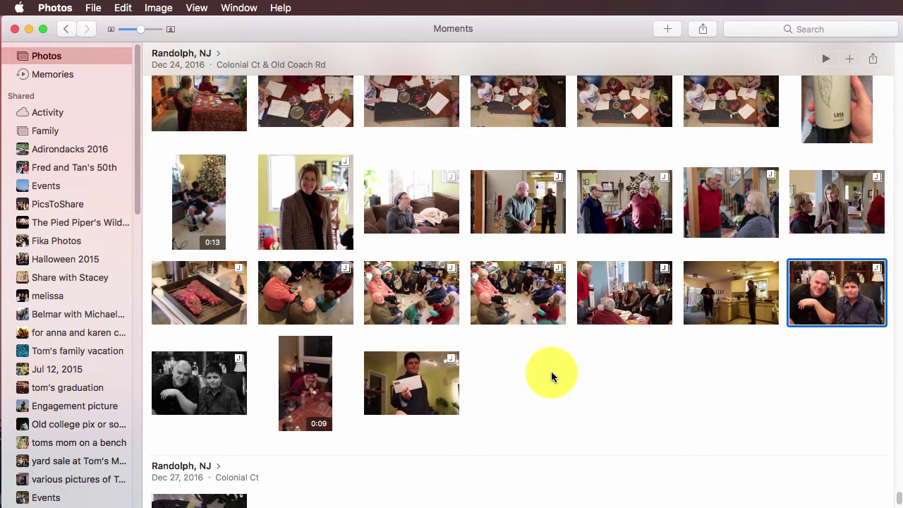
Step: Find the Dec 24 photo of the man and boy in Moments and open it full size
{"action": "scroll", "coordinate": [548, 382], "scroll_direction": "down", "scroll_amount": 10}
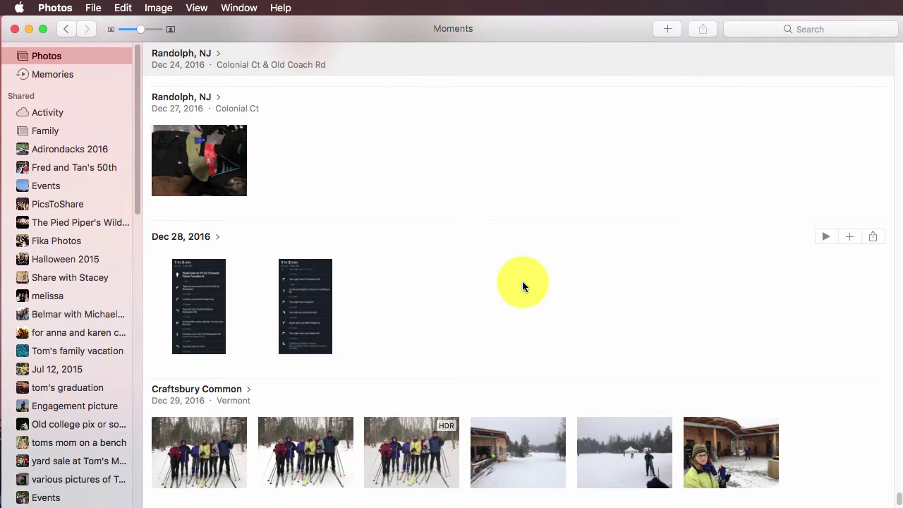
{"action": "scroll", "coordinate": [522, 282], "scroll_direction": "down", "scroll_amount": 3}
{"action": "scroll", "coordinate": [451, 289], "scroll_direction": "down", "scroll_amount": 3}
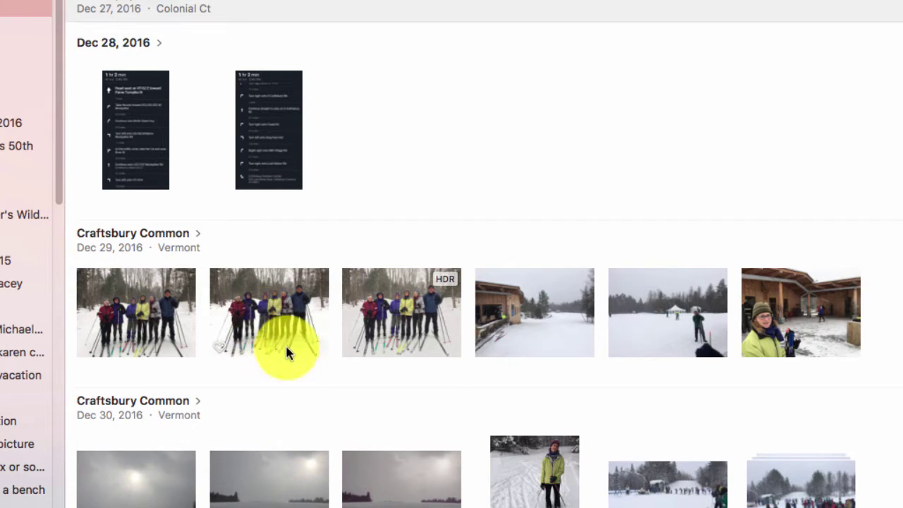
{"action": "scroll", "coordinate": [525, 187], "scroll_direction": "up", "scroll_amount": 6}
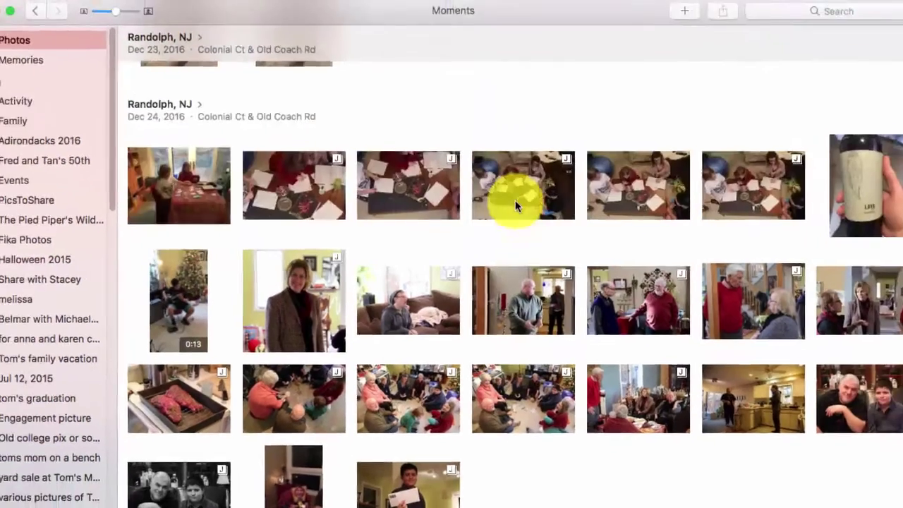
{"action": "scroll", "coordinate": [592, 310], "scroll_direction": "down", "scroll_amount": 2}
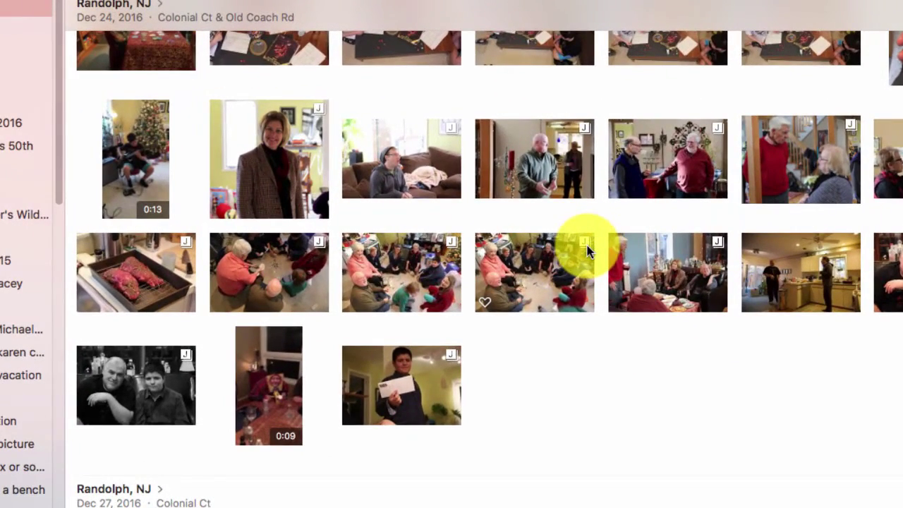
{"action": "mouse_move", "coordinate": [588, 251]}
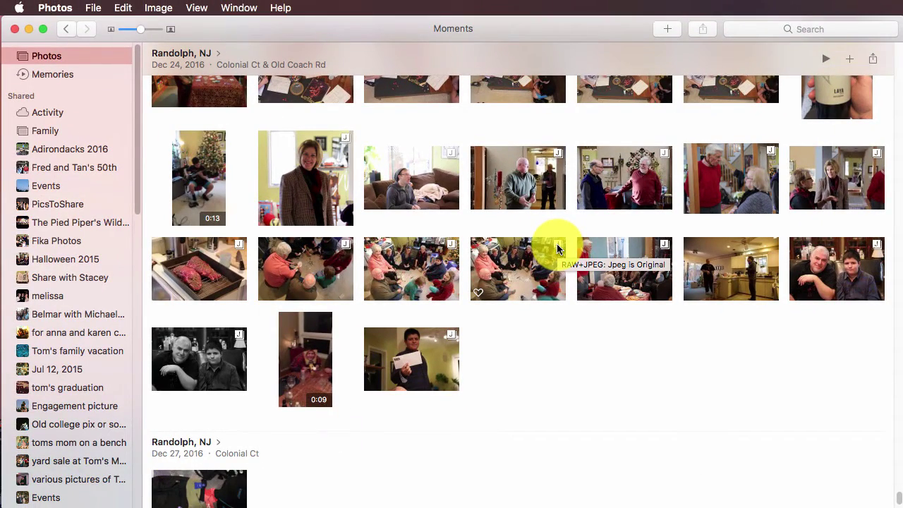
{"action": "left_click", "coordinate": [823, 261]}
{"action": "double_click", "coordinate": [822, 258]}
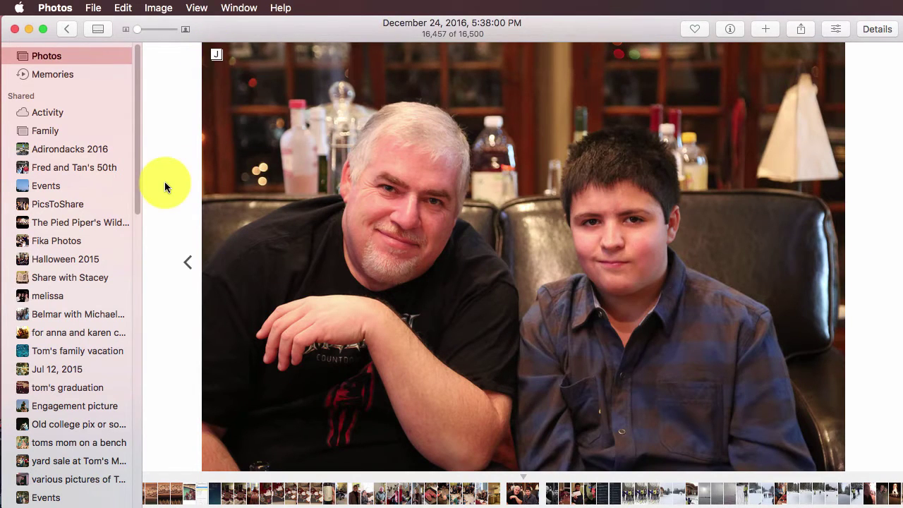
{"action": "double_click", "coordinate": [261, 234]}
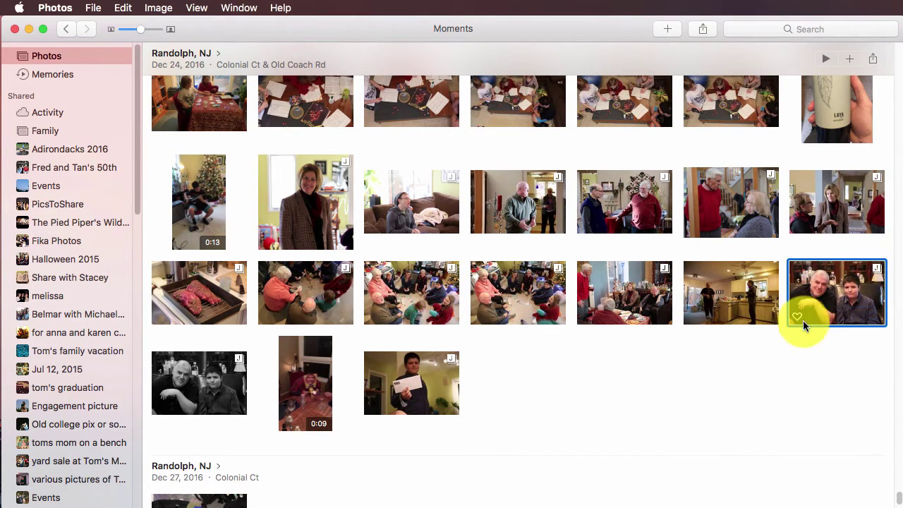
{"action": "double_click", "coordinate": [849, 283]}
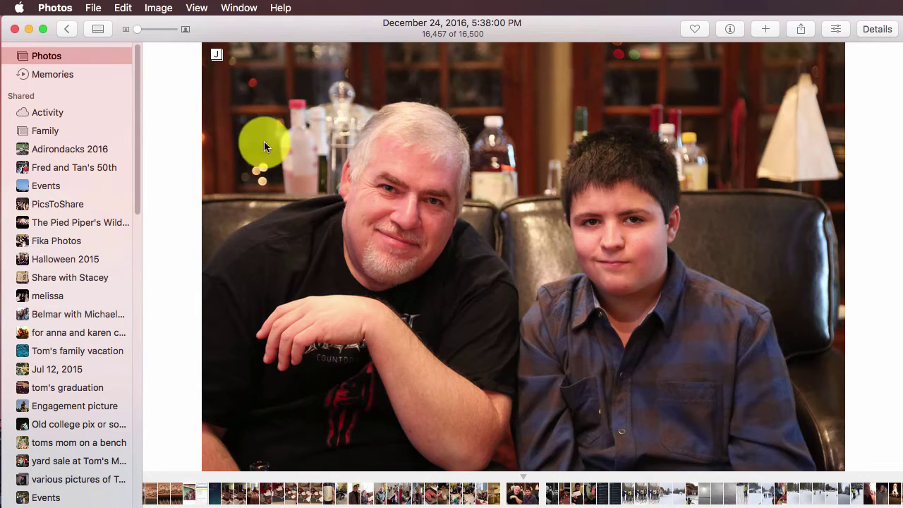
Step: Check the photo's shortcut menu and the Image menu for a RAW-as-original option
{"action": "right_click", "coordinate": [424, 172]}
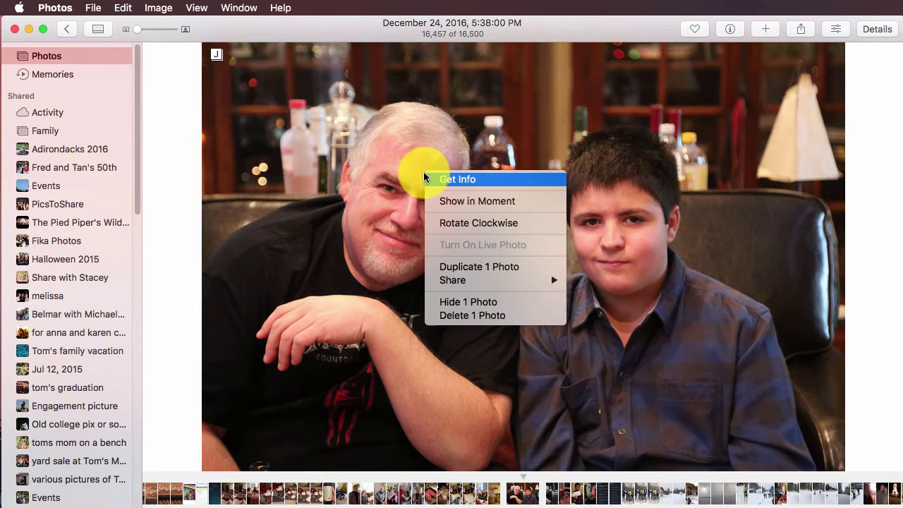
{"action": "left_click", "coordinate": [277, 105]}
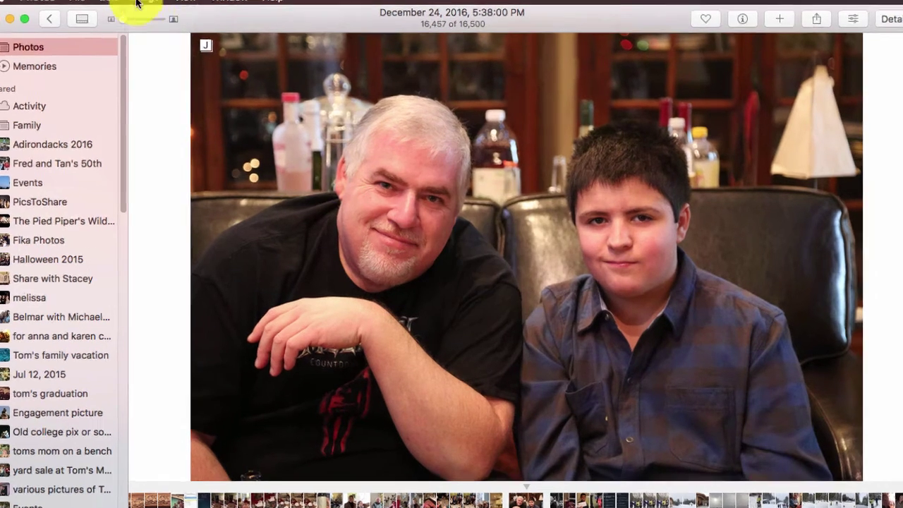
{"action": "left_click", "coordinate": [138, 2]}
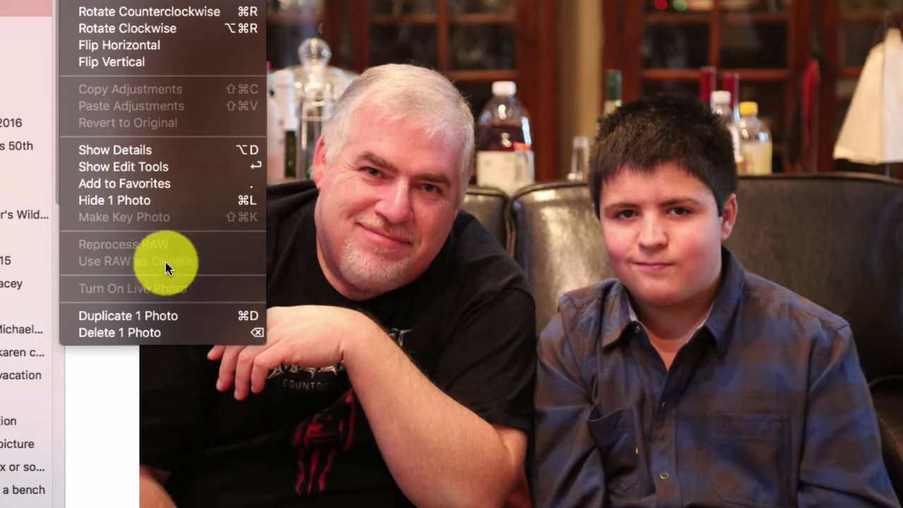
{"action": "left_click", "coordinate": [169, 7]}
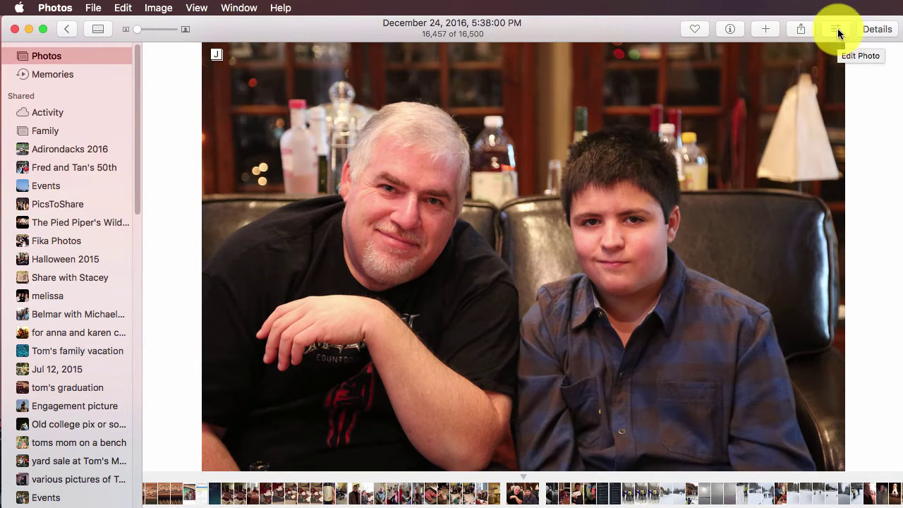
Step: In edit mode, choose Image > Use RAW as Original for the Dec 24 photo, then click Done
{"action": "left_click", "coordinate": [837, 29]}
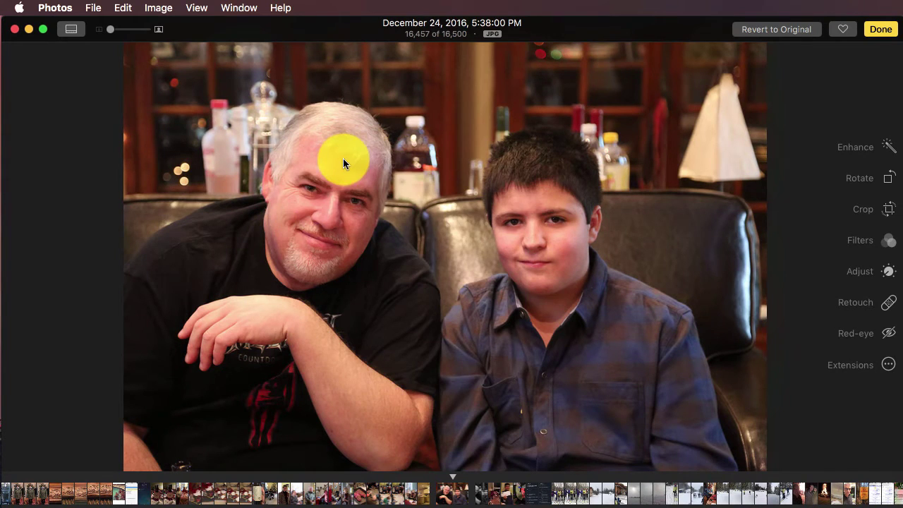
{"action": "right_click", "coordinate": [343, 162]}
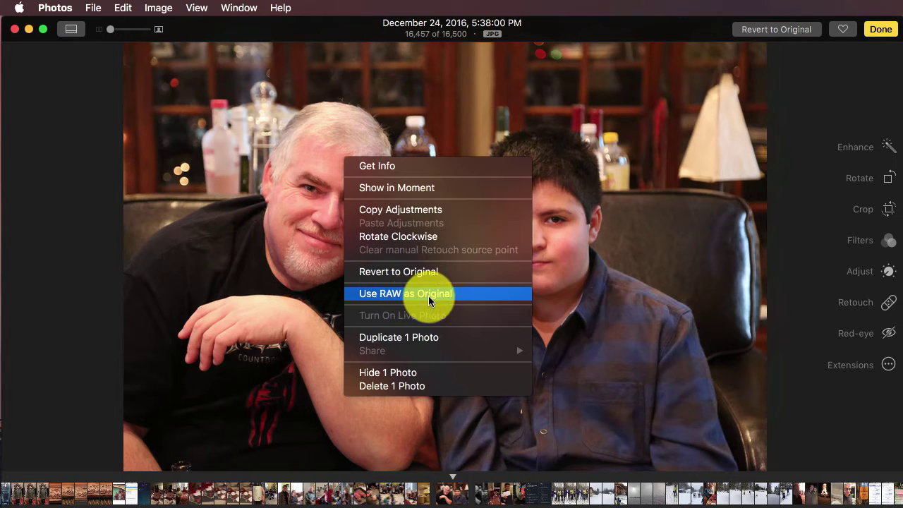
{"action": "left_click", "coordinate": [357, 148]}
{"action": "left_click", "coordinate": [159, 7]}
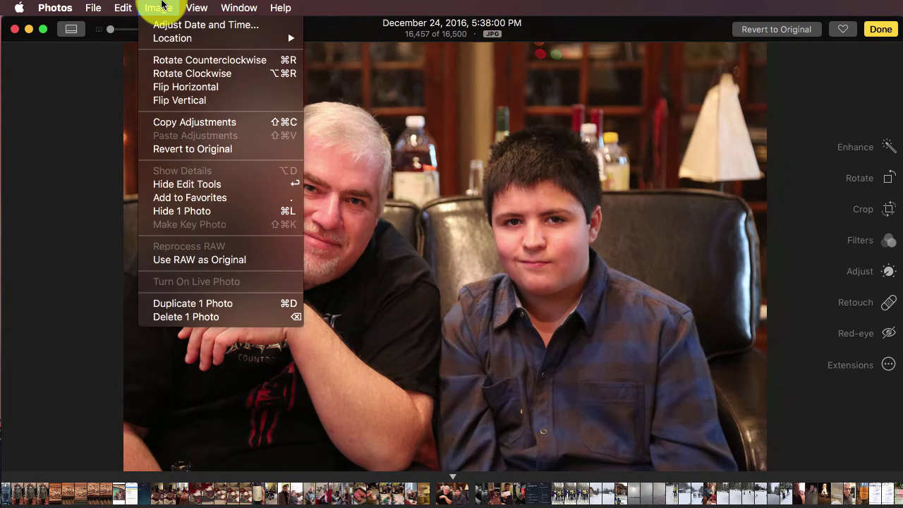
{"action": "left_click", "coordinate": [265, 260]}
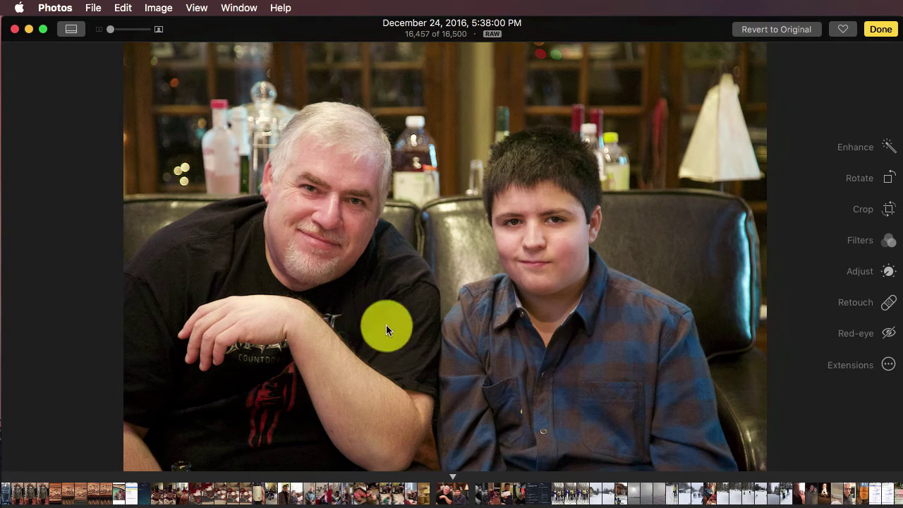
{"action": "left_click", "coordinate": [880, 28]}
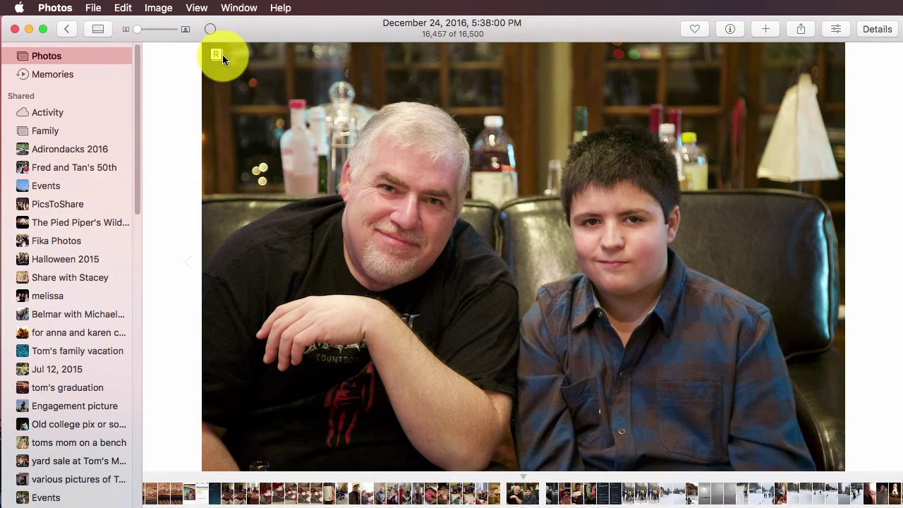
{"action": "mouse_move", "coordinate": [217, 55]}
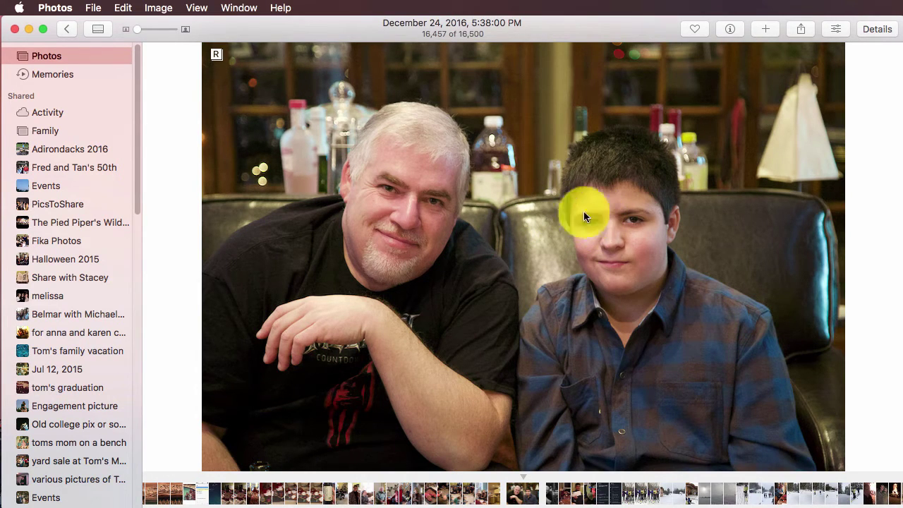
Step: Export Unmodified Original For 1 Photo to the desktop, then move the Photos window aside
{"action": "left_click", "coordinate": [94, 7]}
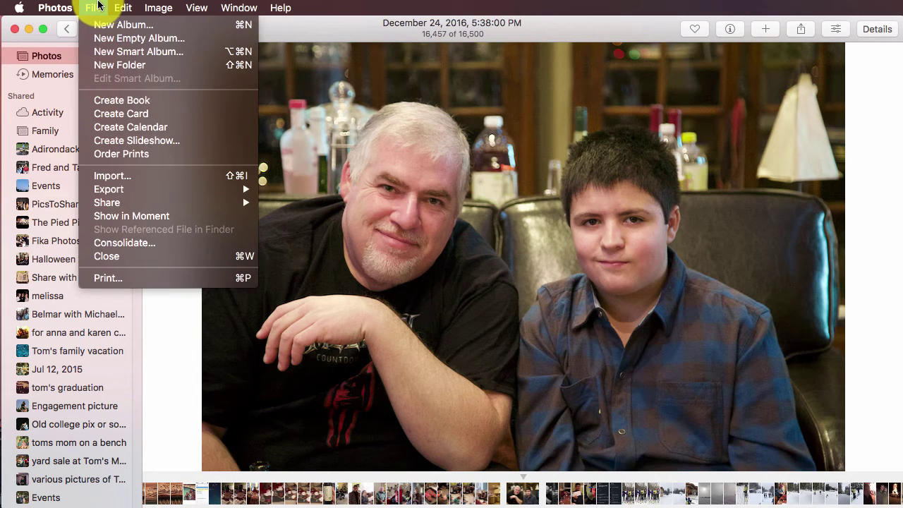
{"action": "left_click", "coordinate": [93, 5]}
{"action": "left_click", "coordinate": [94, 6]}
{"action": "mouse_move", "coordinate": [176, 189]}
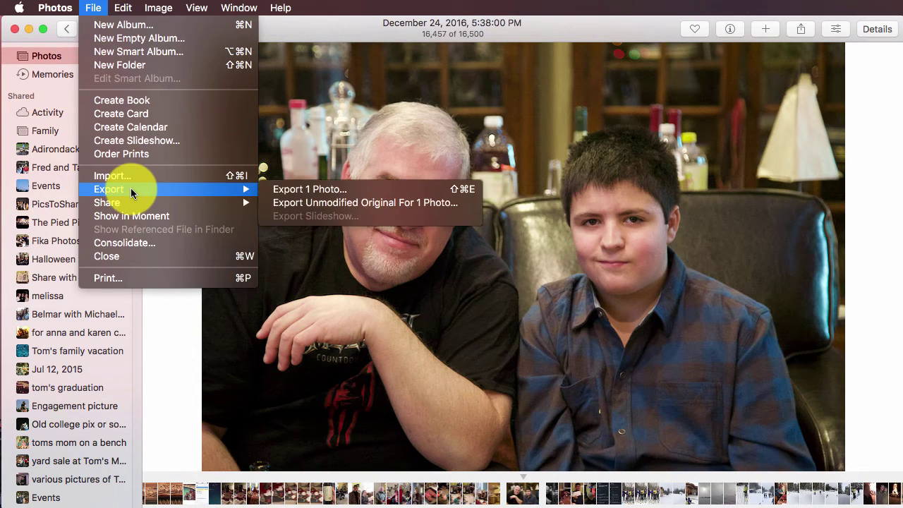
{"action": "left_click", "coordinate": [343, 204]}
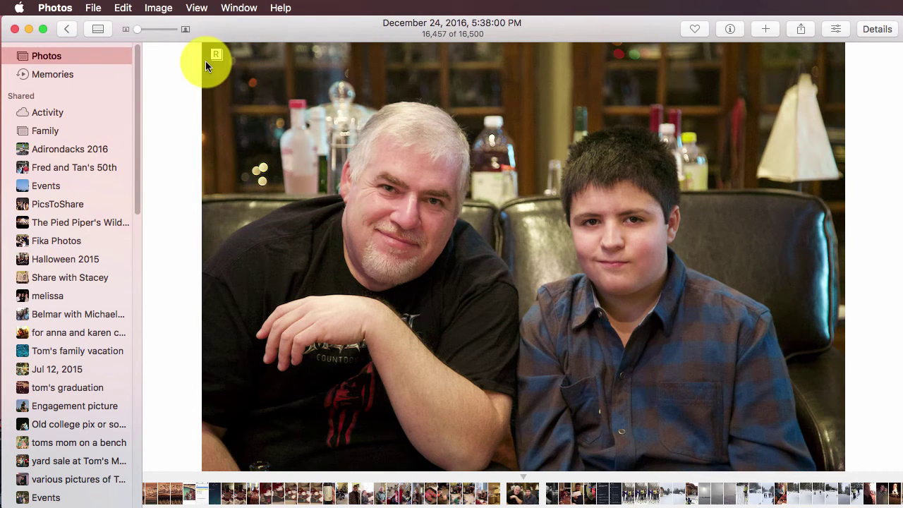
{"action": "left_click_drag", "start_coordinate": [619, 25], "coordinate": [374, 9]}
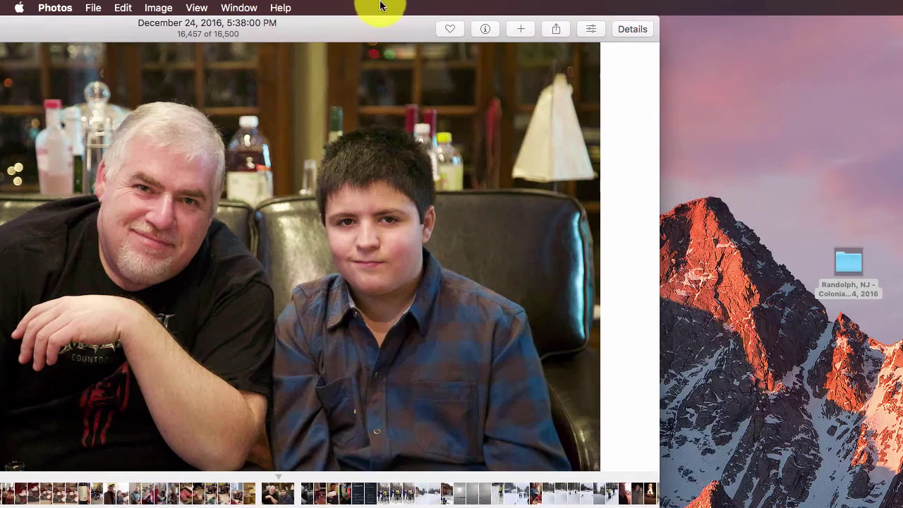
Step: Open the exported Randolph, NJ folder and inspect IMG_6250.CR2 and IMG_6250.JPG
{"action": "left_click", "coordinate": [839, 257]}
{"action": "double_click", "coordinate": [844, 262]}
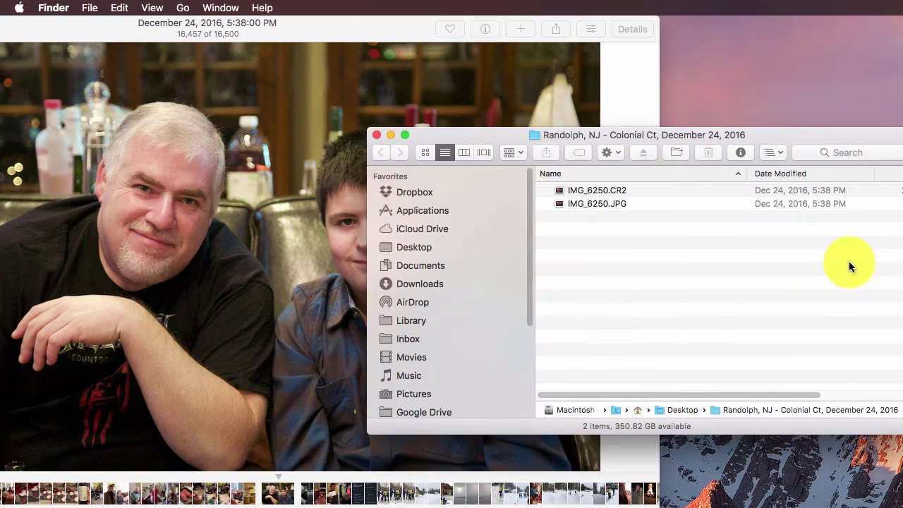
{"action": "left_click", "coordinate": [598, 191]}
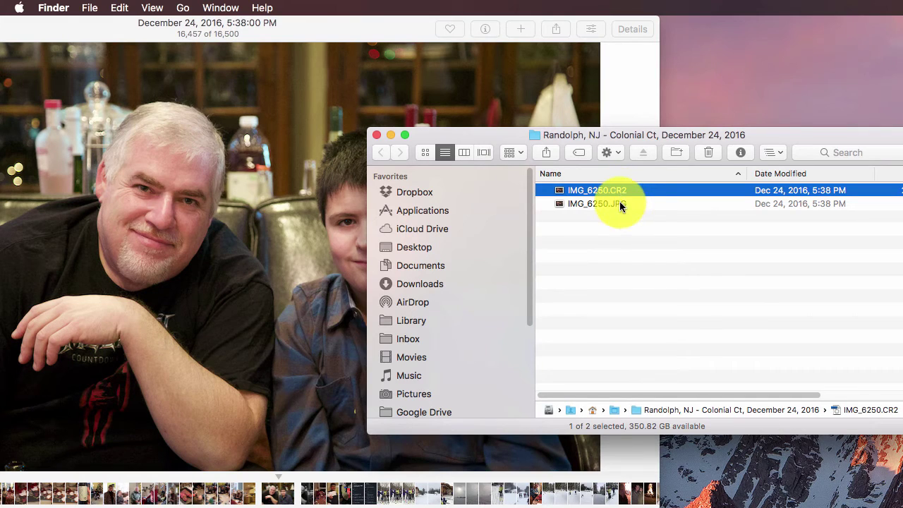
{"action": "left_click", "coordinate": [620, 205]}
{"action": "left_click", "coordinate": [618, 246]}
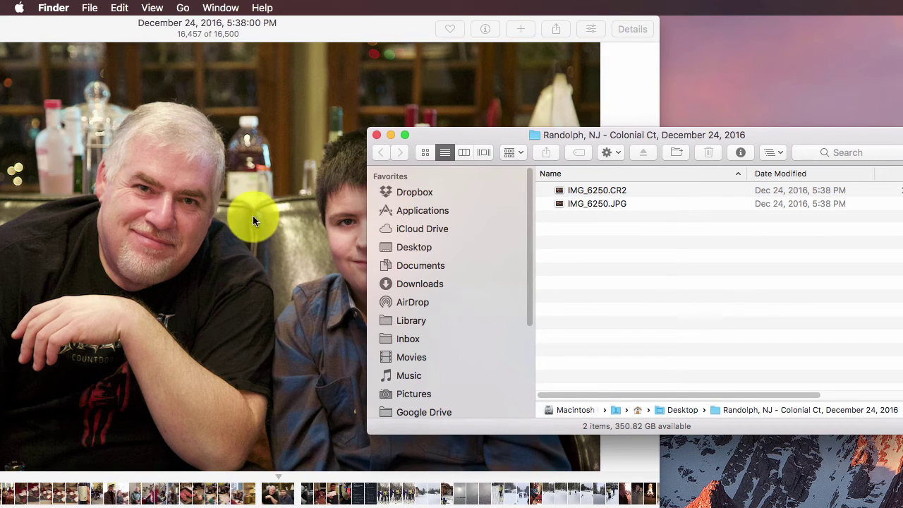
{"action": "left_click", "coordinate": [615, 190]}
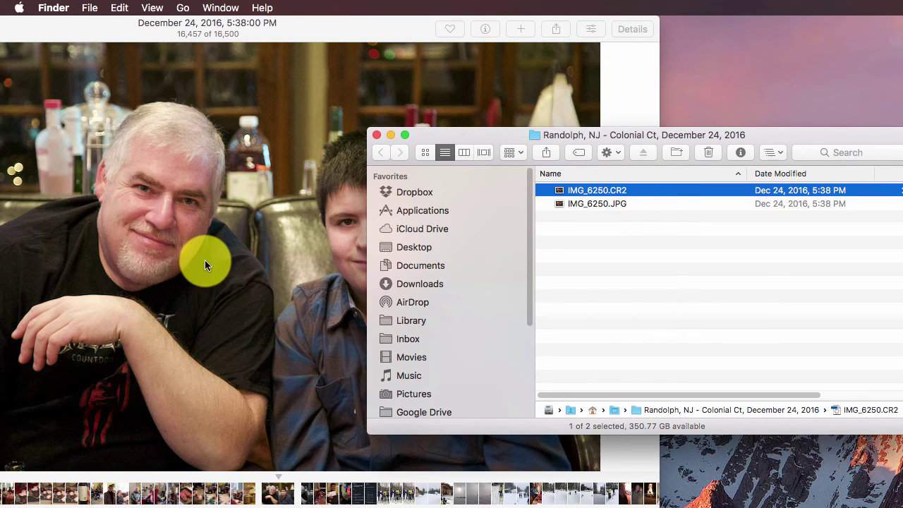
{"action": "left_click", "coordinate": [575, 191]}
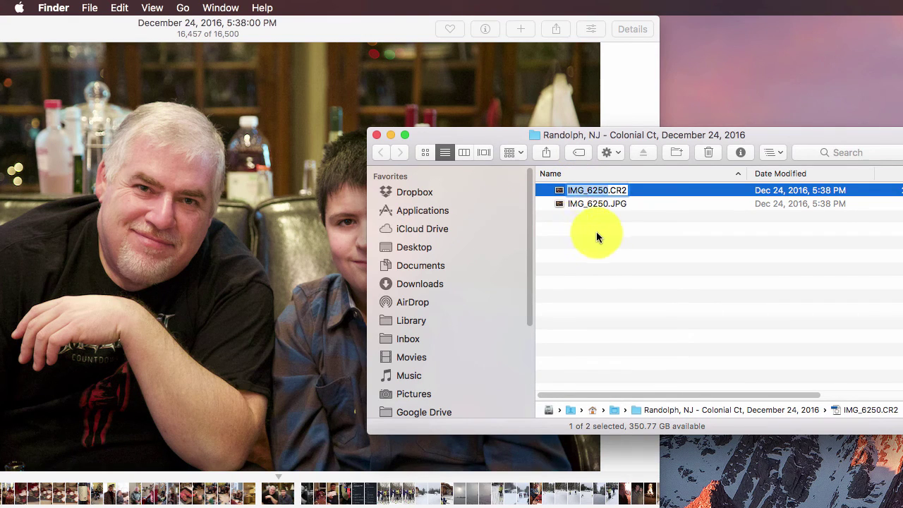
{"action": "key", "text": "Escape"}
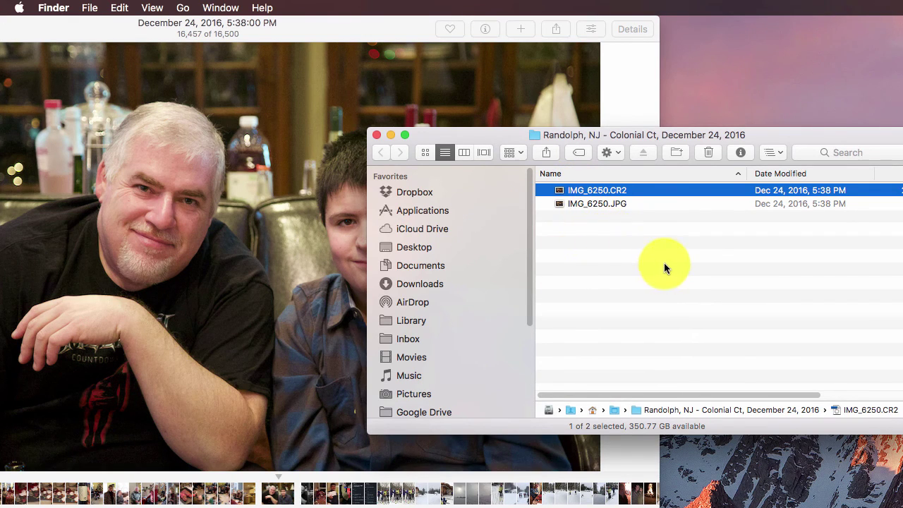
Step: Close the folder's Finder window and restore Photos to full window
{"action": "left_click_drag", "start_coordinate": [496, 137], "coordinate": [497, 137]}
{"action": "key", "text": "super+w"}
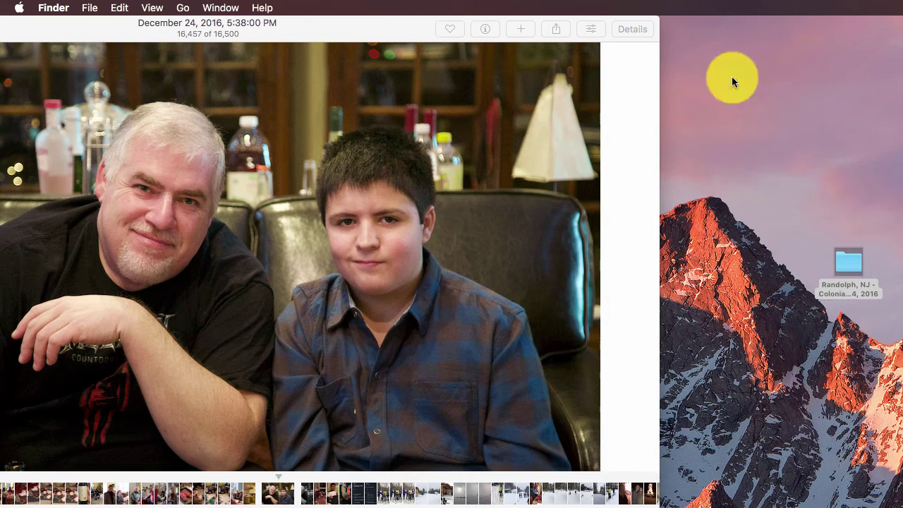
{"action": "double_click", "coordinate": [388, 28]}
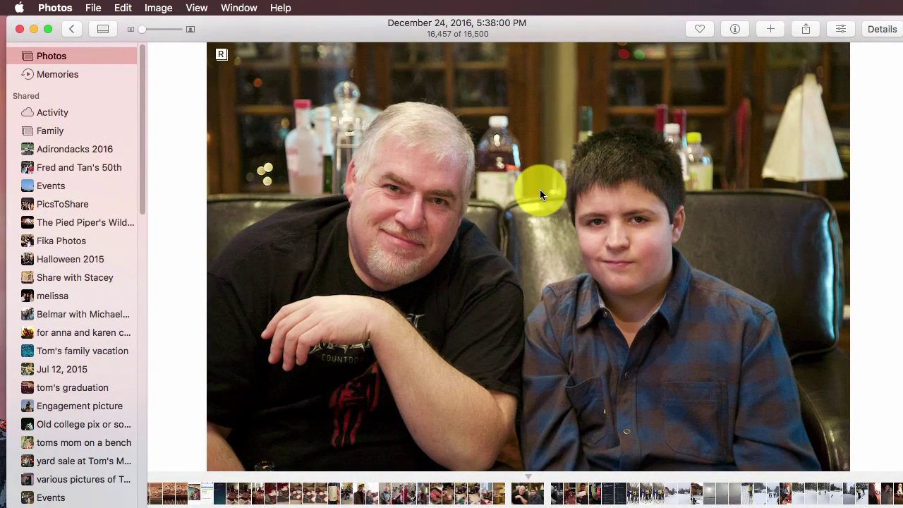